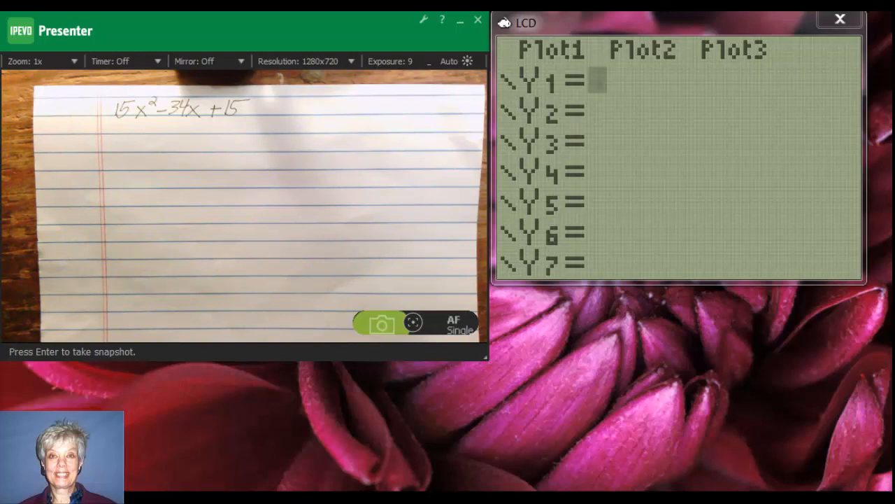
type("1")
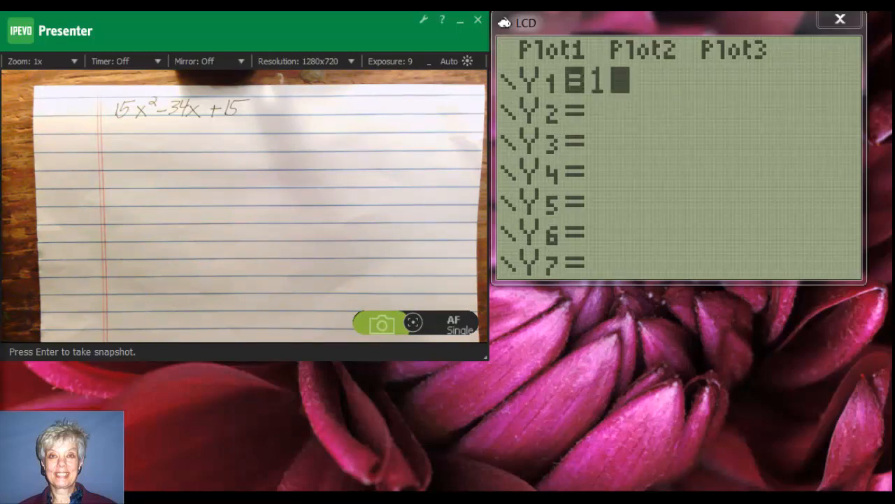
type("5")
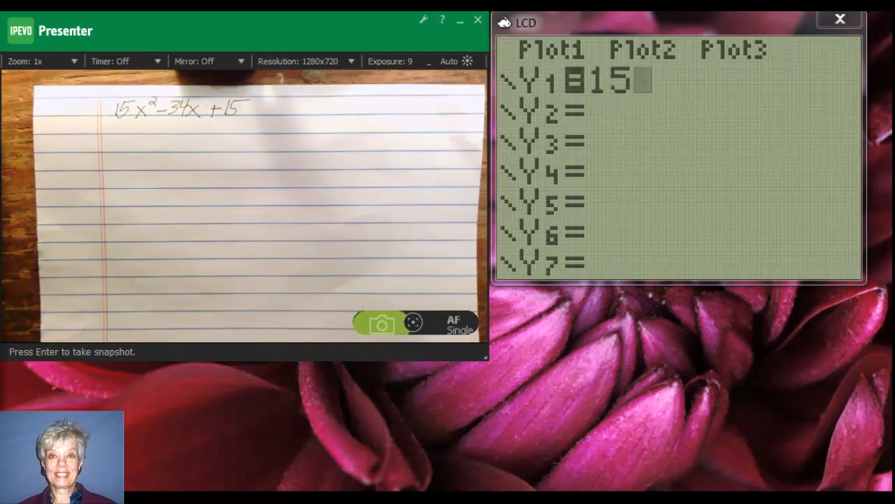
type("*")
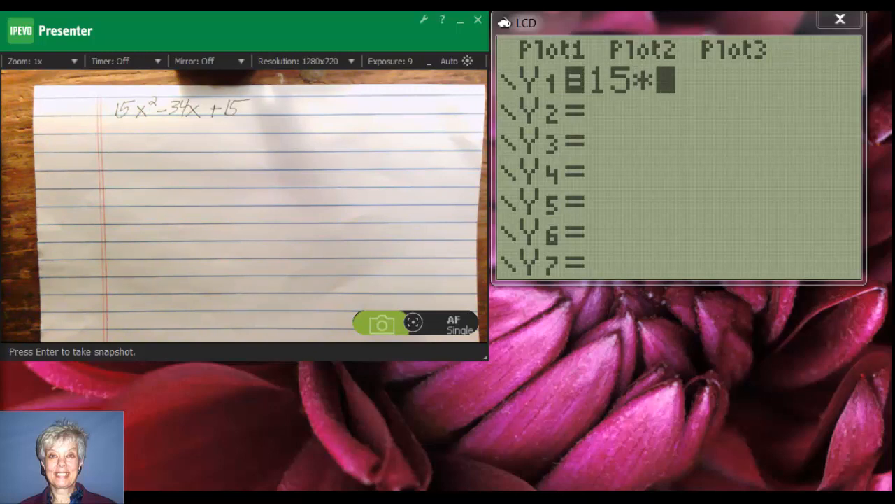
type("15")
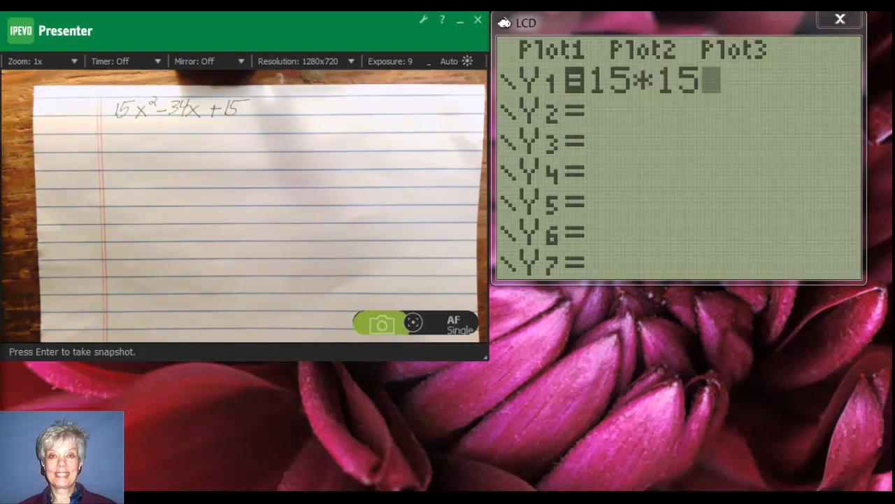
type("/X")
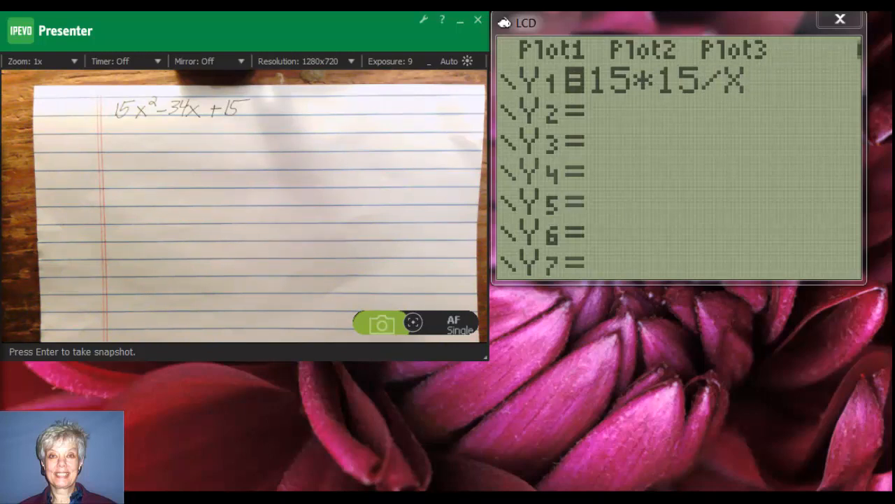
- Confirm Y1=15*15/X and move to the Y2 line to enter X+15*15/X
key("Return")
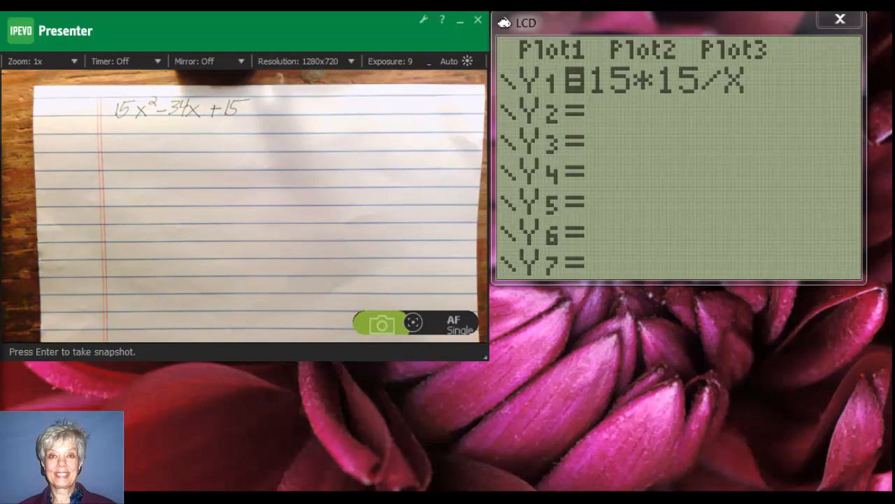
type("X")
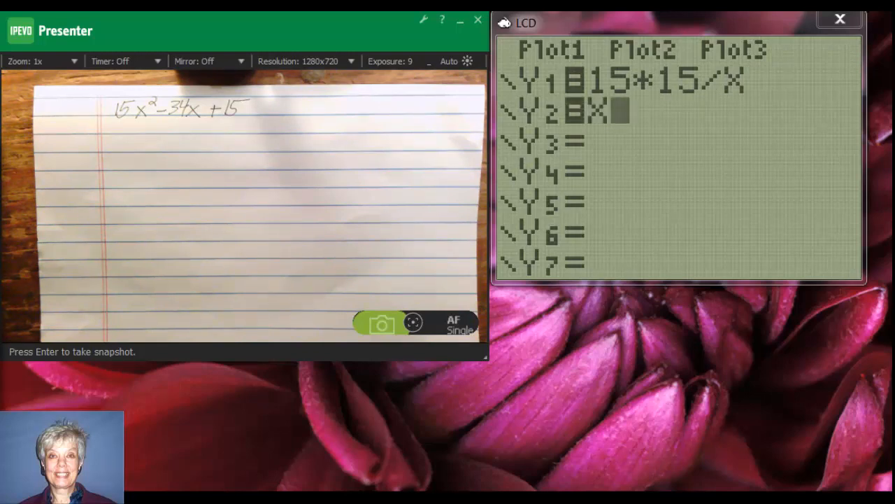
type("+")
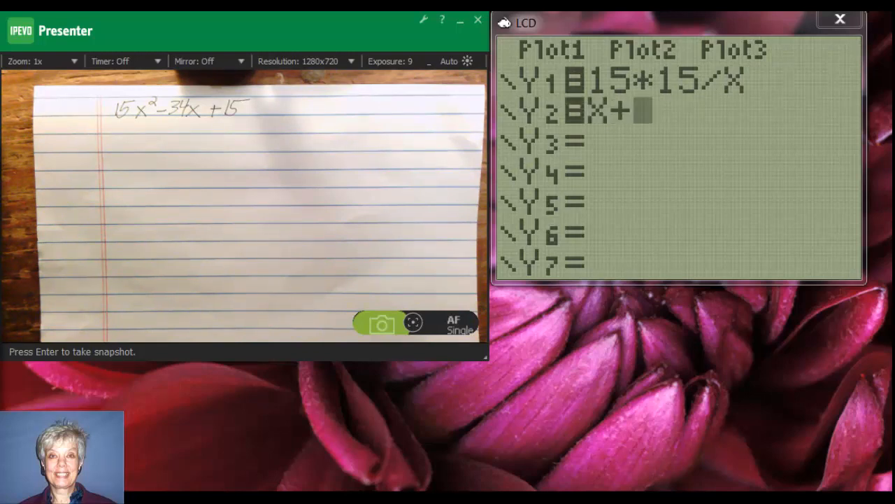
type("15*15/")
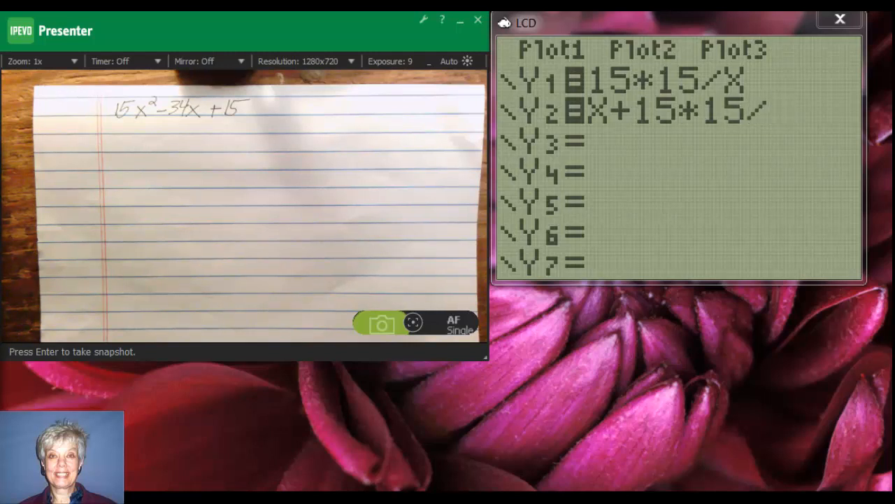
type("X")
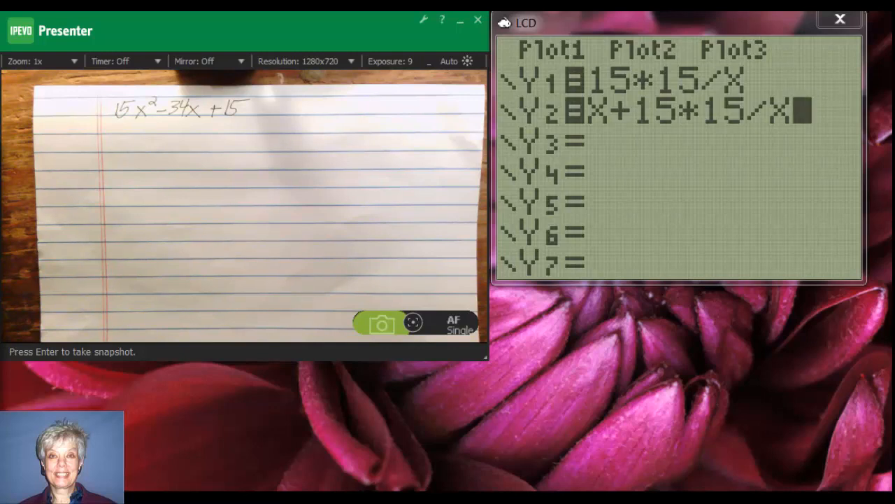
- Scroll the table to the X=-9 row and read Y2=-34 and Y1=-25
key("shift+F5")
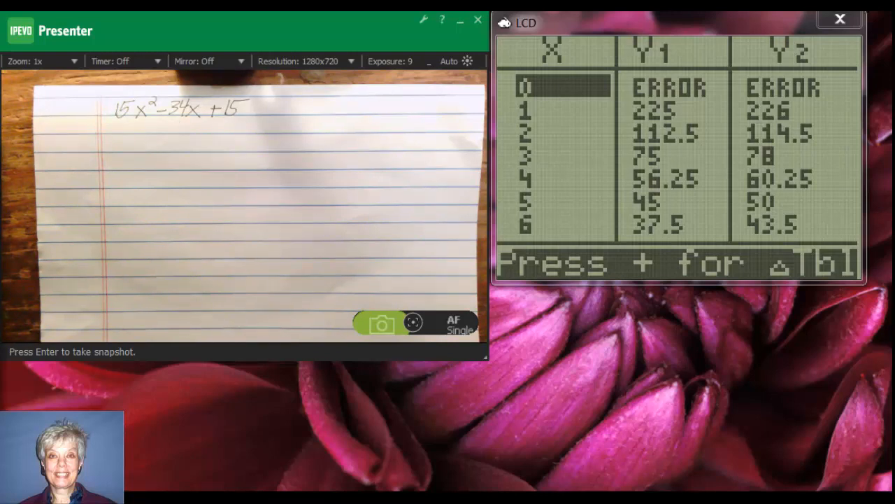
key("Up")
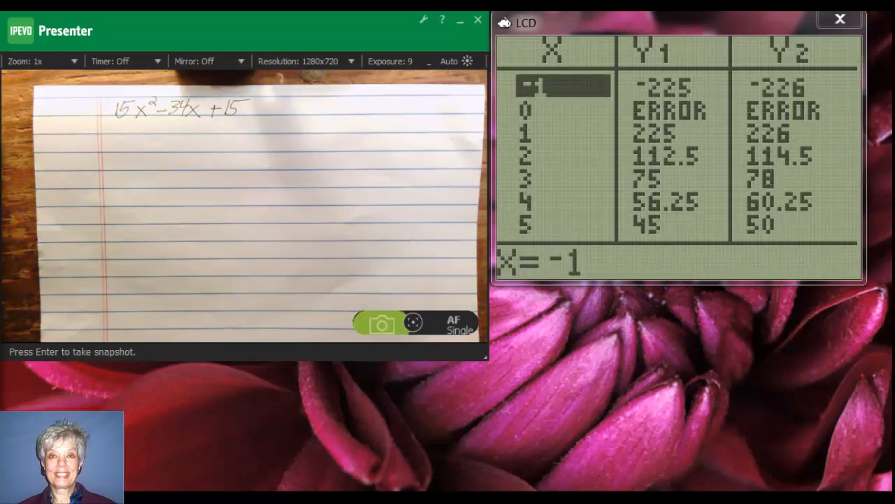
key("Up")
key("Up")
key("Up")
key("Up")
key("Up")
key("Up")
key("Up")
key("Up")
key("Up")
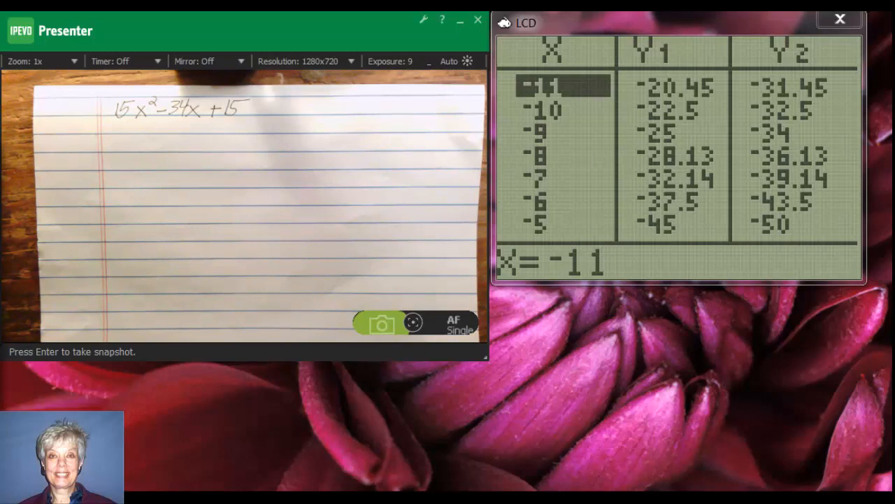
key("Down")
key("Down")
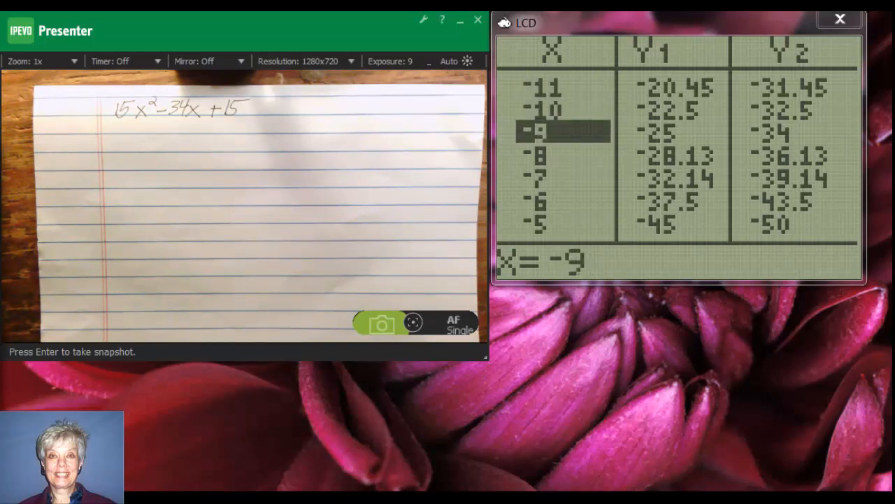
key("Right")
key("Right")
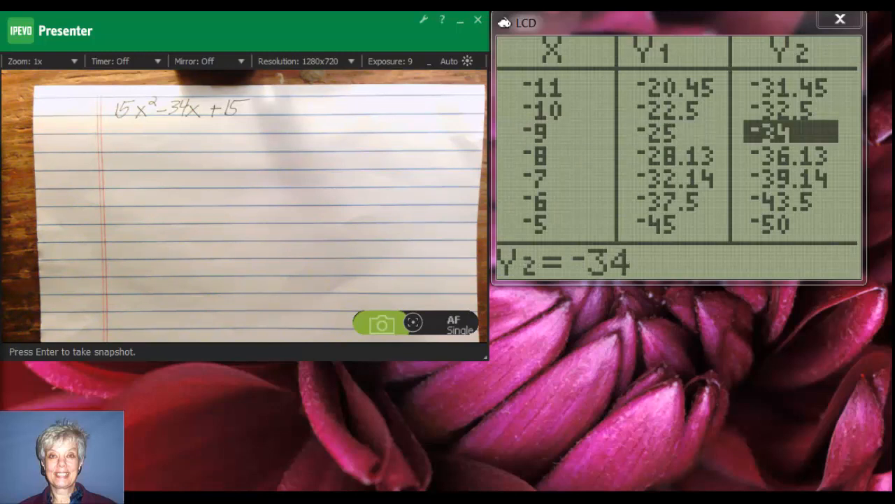
key("Left")
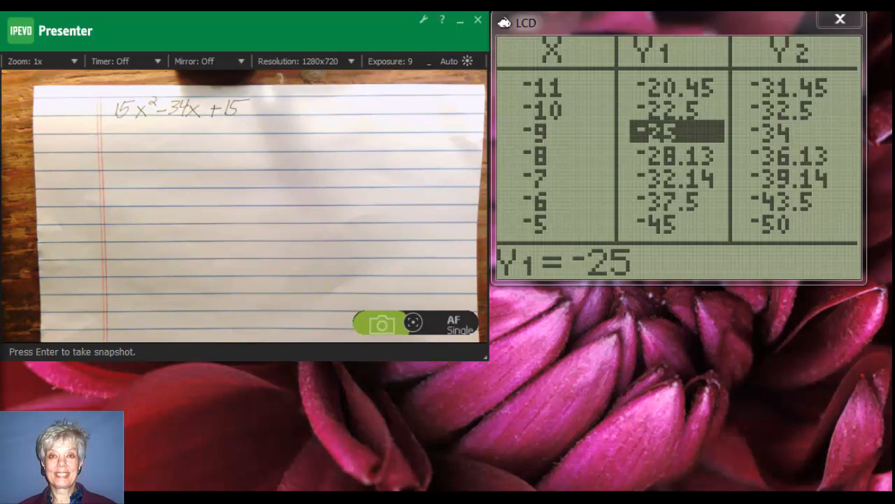
key("Left")
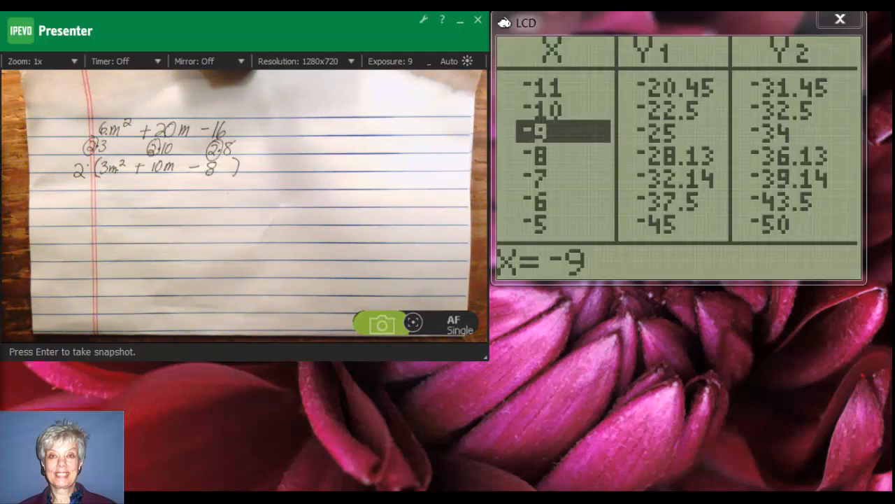
- Return to the Y= editor and clear both the old Y1 and Y2 equations
key("F1")
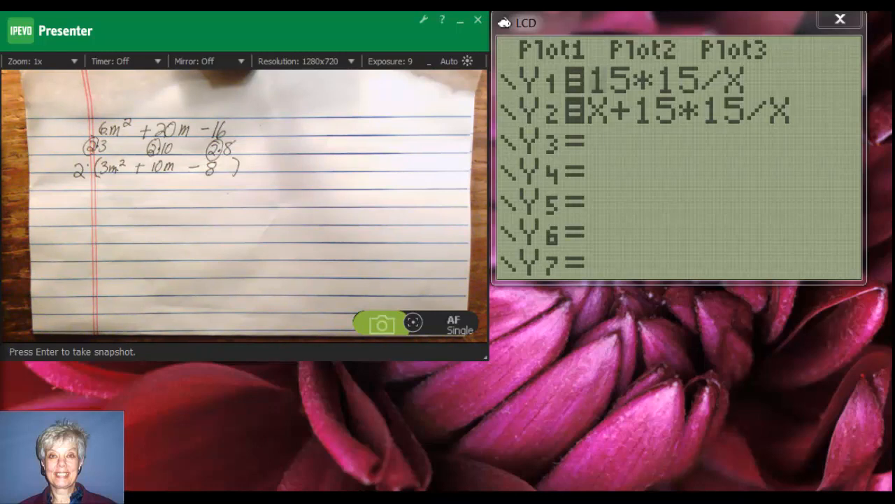
key("Escape")
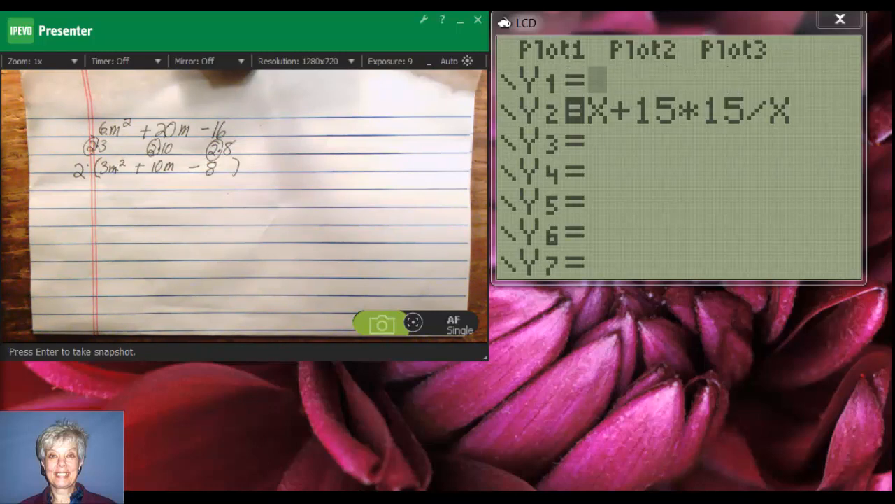
key("Escape")
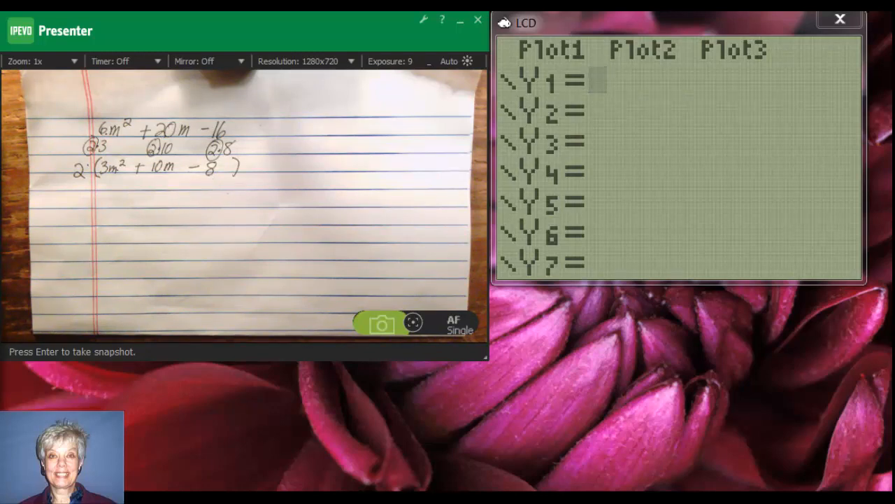
type("3*")
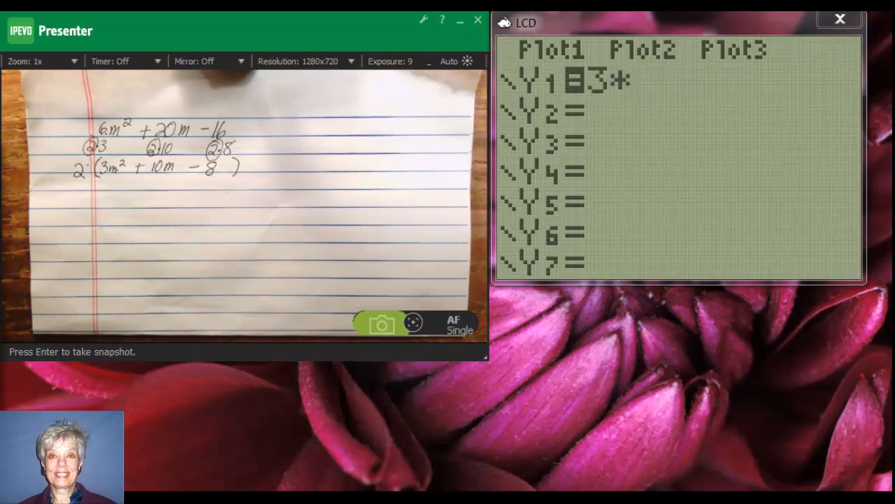
type("-")
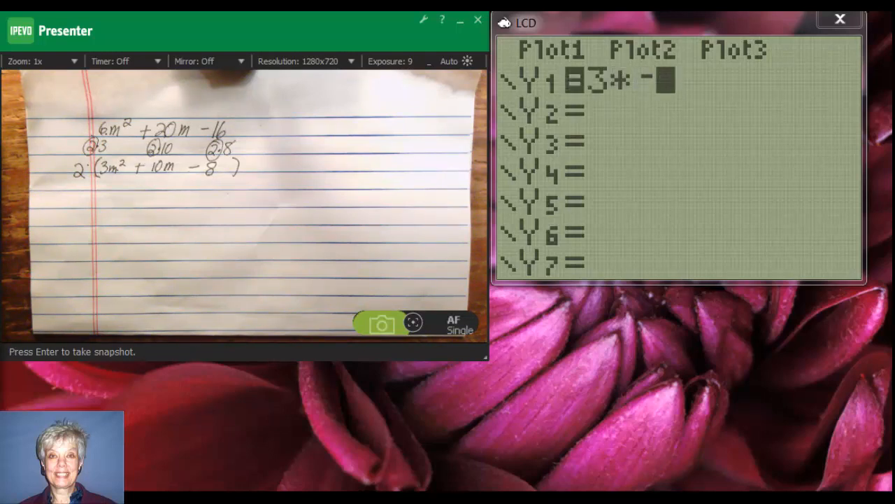
type("8/")
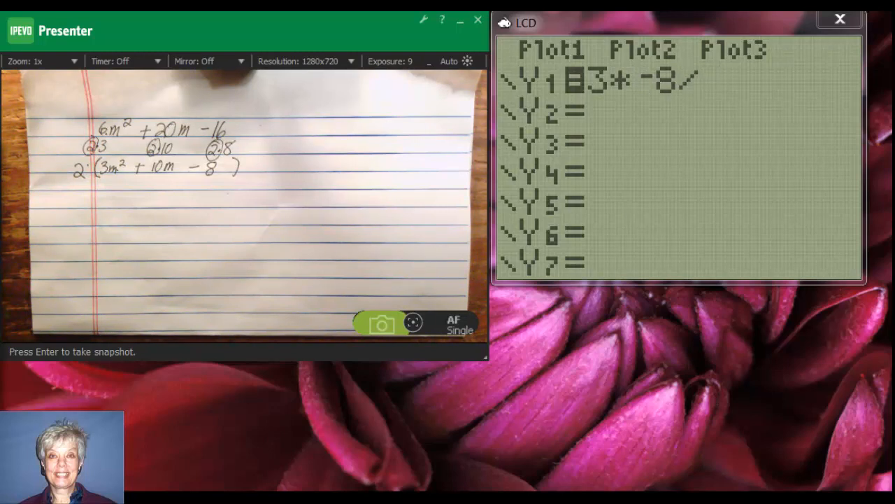
type("X")
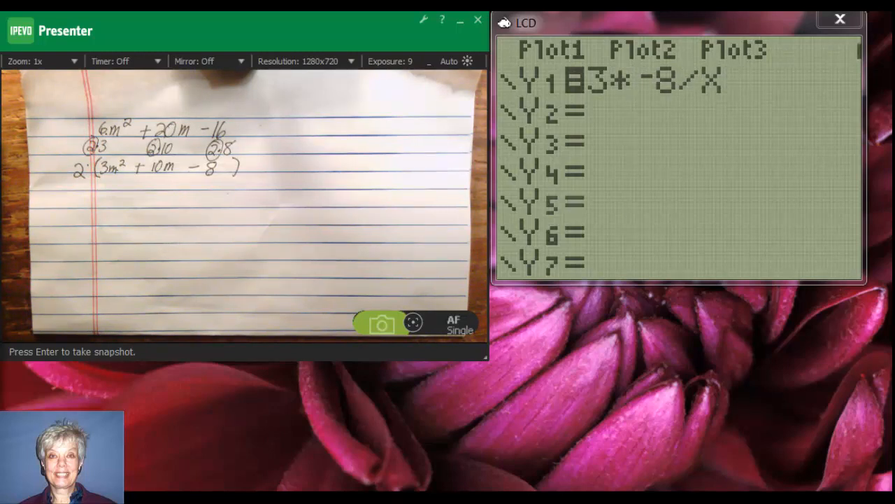
- Confirm Y1=3*-8/X and move to the empty Y2 line for X+3*-8/X
key("Return")
type("X+3*")
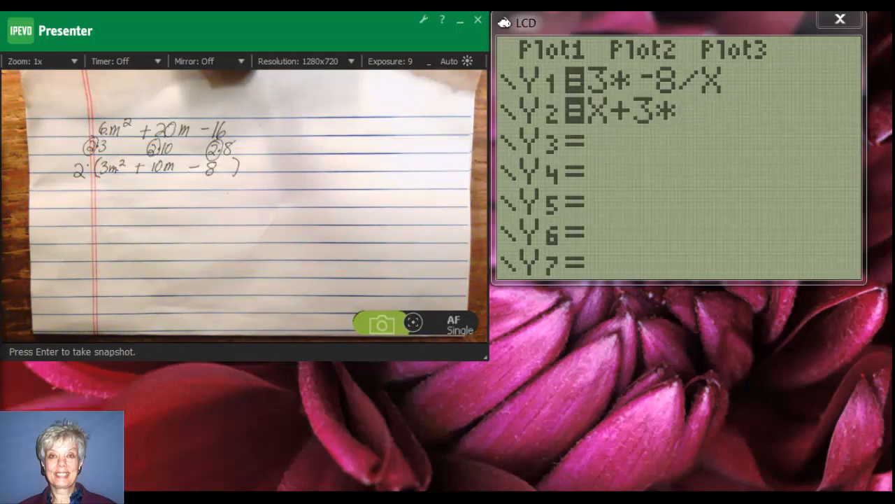
type("-")
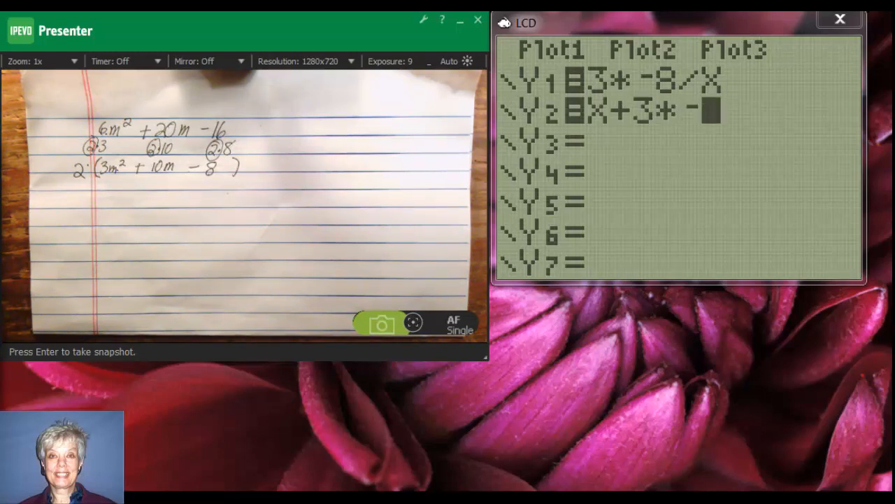
type("8")
type("/")
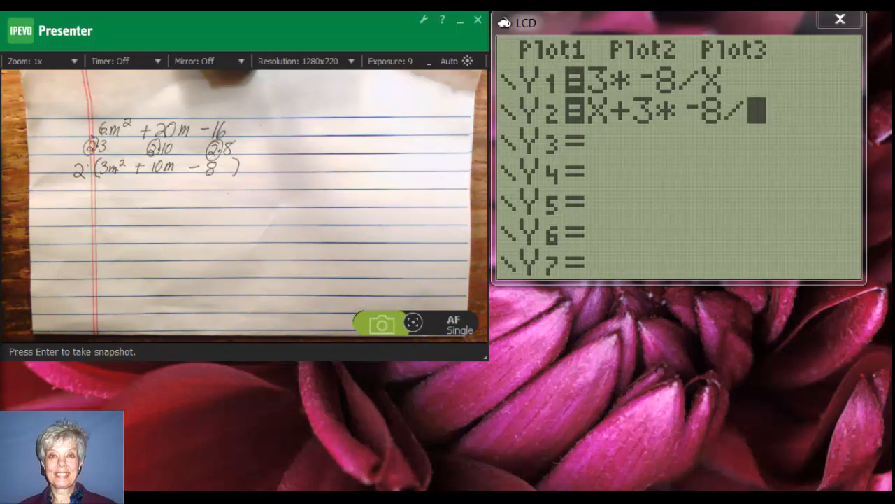
type("X")
- Show the table and settle on the X=-2 row, reading Y2=10 and Y1=12
key("shift+F5")
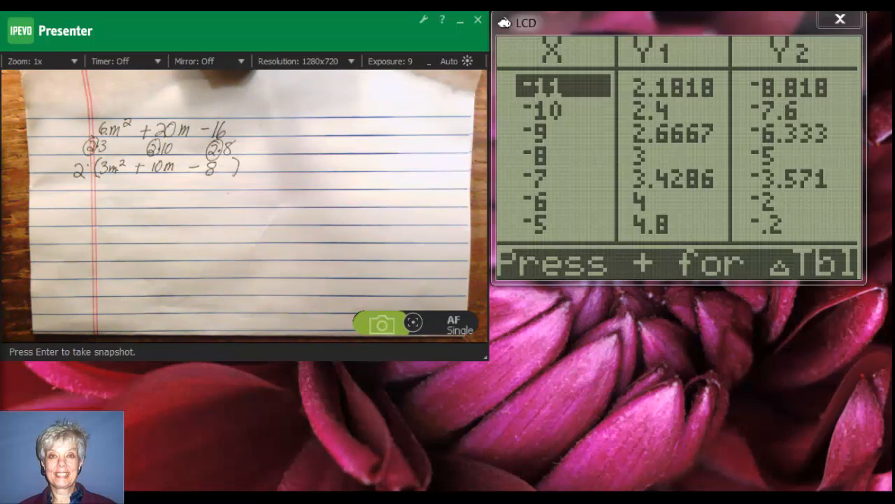
key("Down")
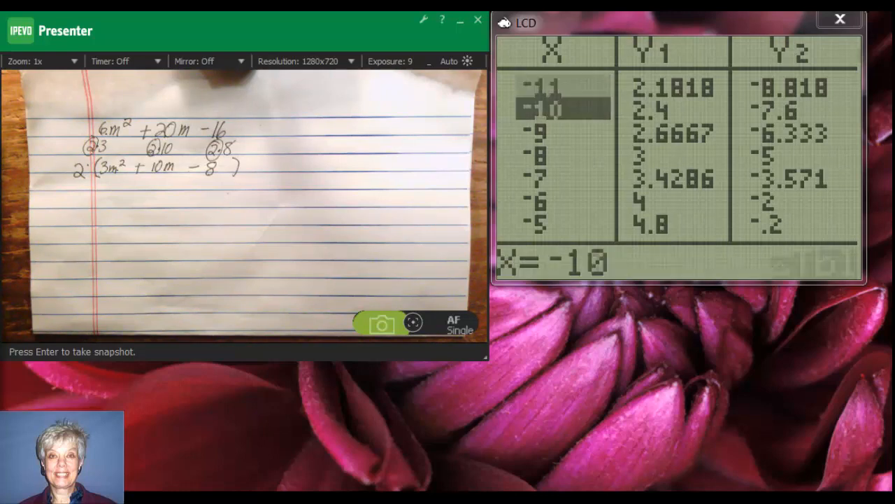
key("Down")
key("Down")
key("Down")
key("Down")
key("Down")
key("Down")
key("Down")
key("Down")
key("Down")
key("Down")
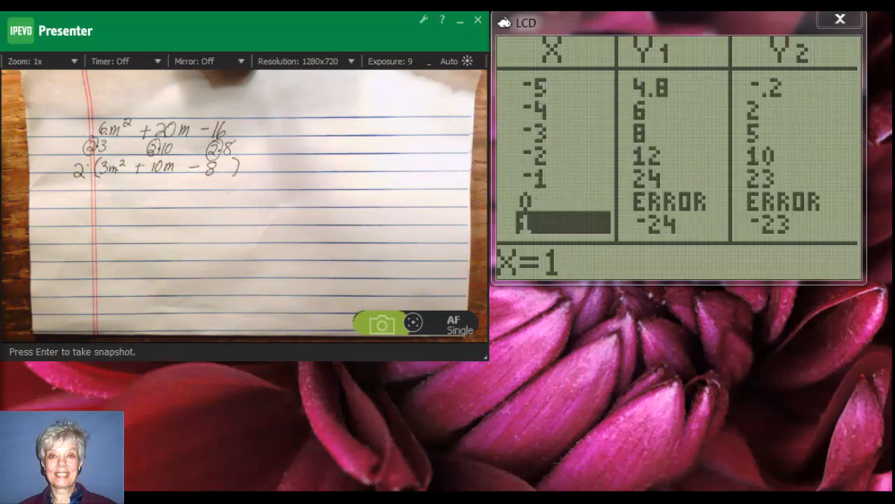
key("Up")
key("Up")
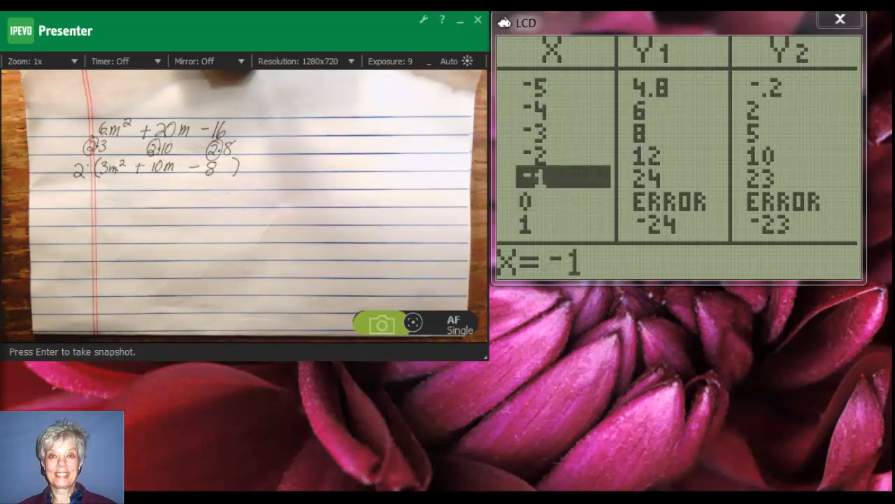
key("Up")
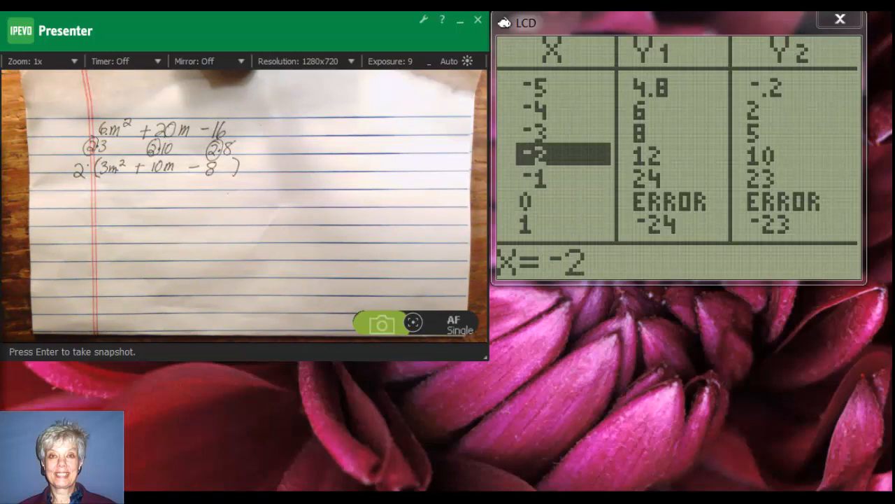
key("Right")
key("Right")
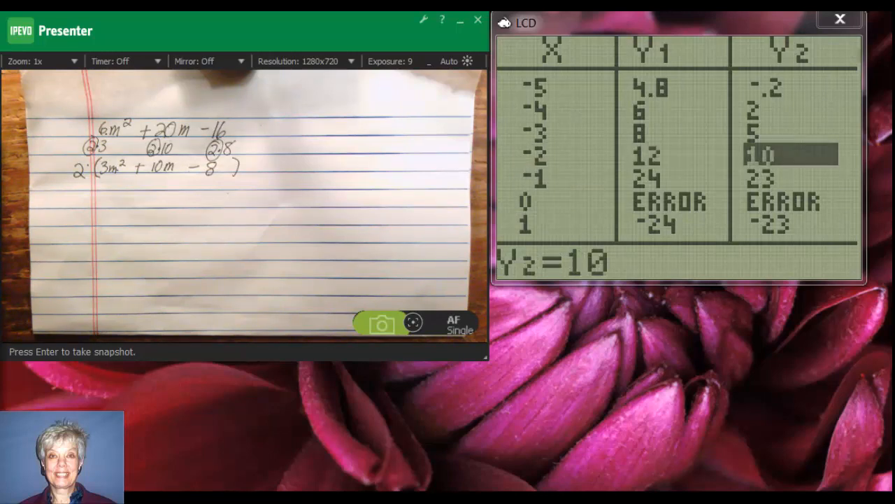
key("Left")
key("Left")
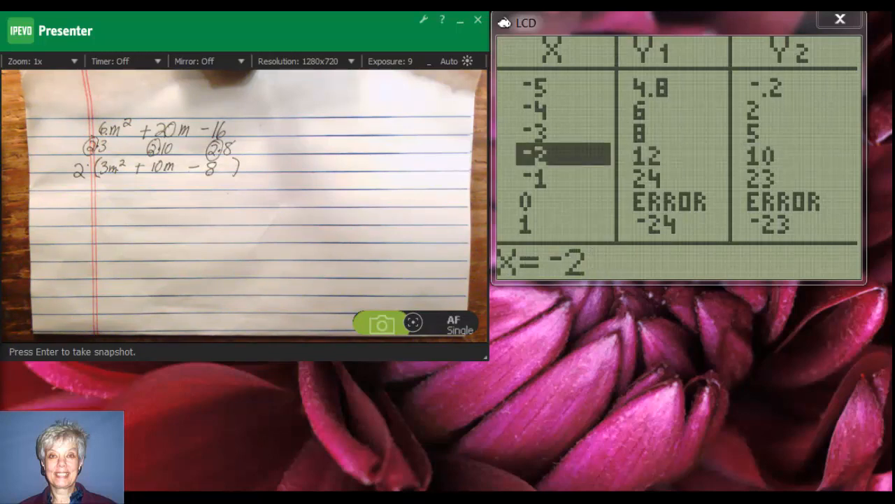